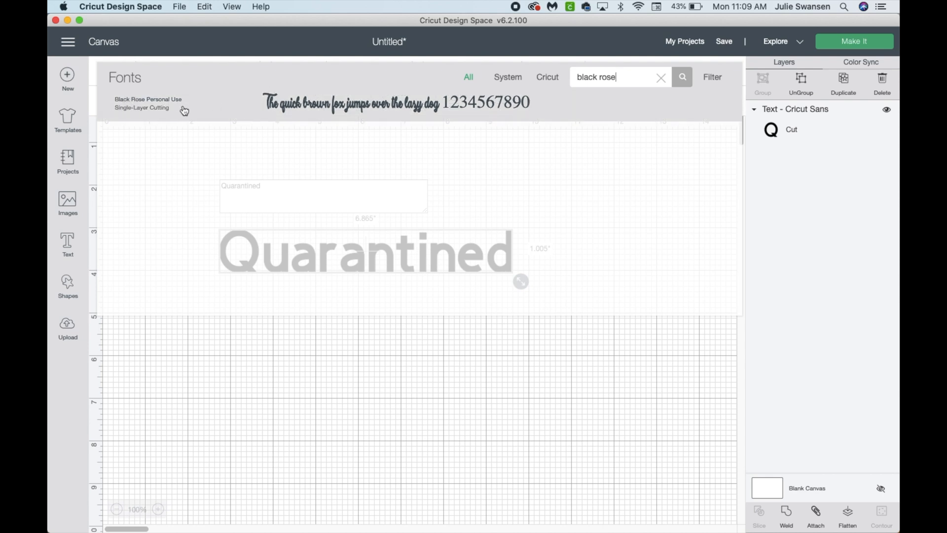
Step: Set the Quarantined text's font to Black Rose Personal Use and enlarge it to about 8.47 inches wide lower on the canvas
{"action": "left_click", "coordinate": [340, 109]}
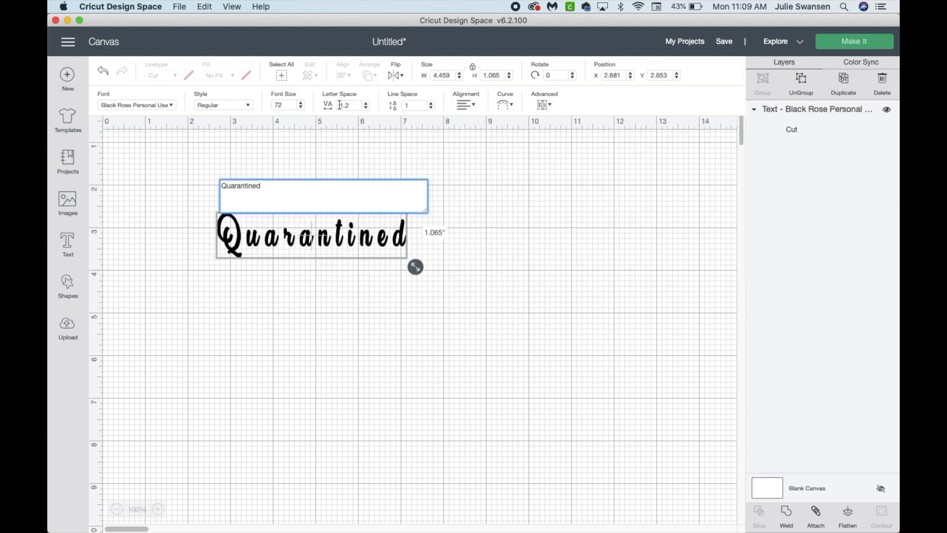
{"action": "left_click_drag", "start_coordinate": [324, 244], "coordinate": [322, 345]}
{"action": "left_click_drag", "start_coordinate": [415, 367], "coordinate": [527, 389]}
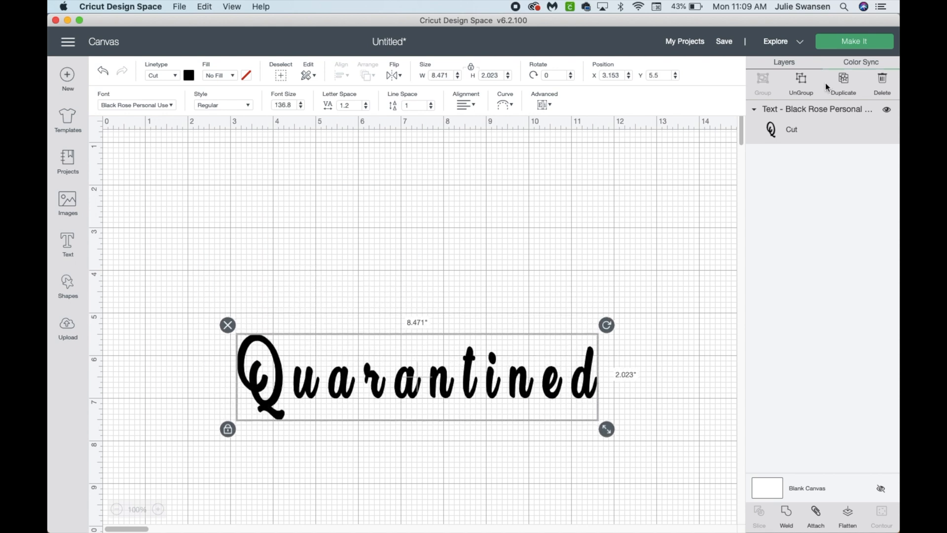
Step: Ungroup the Quarantined text and slide the individual letters together until each one overlaps its neighbour
{"action": "left_click", "coordinate": [801, 82]}
{"action": "mouse_move", "coordinate": [350, 387]}
{"action": "left_mouse_down"}
{"action": "mouse_move", "coordinate": [337, 387]}
{"action": "mouse_move", "coordinate": [350, 393]}
{"action": "left_mouse_up"}
{"action": "left_click_drag", "start_coordinate": [412, 393], "coordinate": [374, 393]}
{"action": "left_click_drag", "start_coordinate": [441, 390], "coordinate": [392, 391]}
{"action": "left_click_drag", "start_coordinate": [463, 393], "coordinate": [404, 393]}
{"action": "left_click_drag", "start_coordinate": [492, 393], "coordinate": [417, 393]}
{"action": "left_click", "coordinate": [453, 393]}
{"action": "left_click", "coordinate": [449, 390]}
{"action": "left_click_drag", "start_coordinate": [525, 382], "coordinate": [439, 390]}
{"action": "left_click_drag", "start_coordinate": [552, 385], "coordinate": [450, 386]}
{"action": "left_click_drag", "start_coordinate": [584, 393], "coordinate": [468, 393]}
{"action": "left_click_drag", "start_coordinate": [272, 369], "coordinate": [284, 369]}
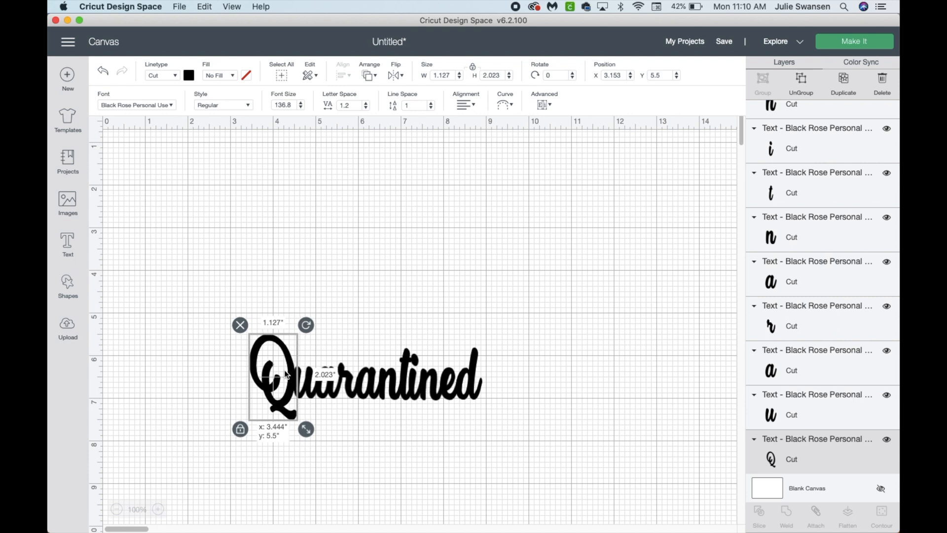
{"action": "left_click", "coordinate": [204, 375]}
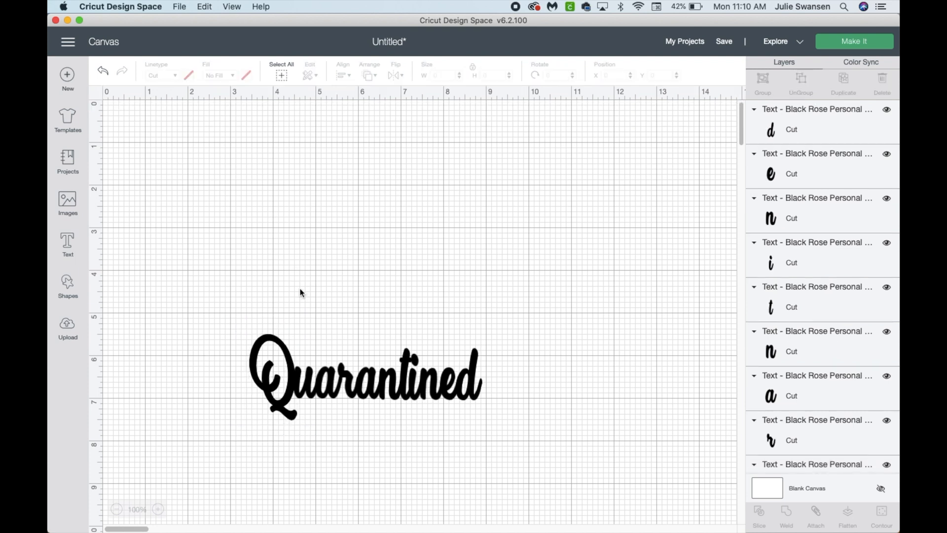
Step: Change the material color of all the Quarantined letters to light salmon pink
{"action": "left_click_drag", "start_coordinate": [219, 315], "coordinate": [514, 436]}
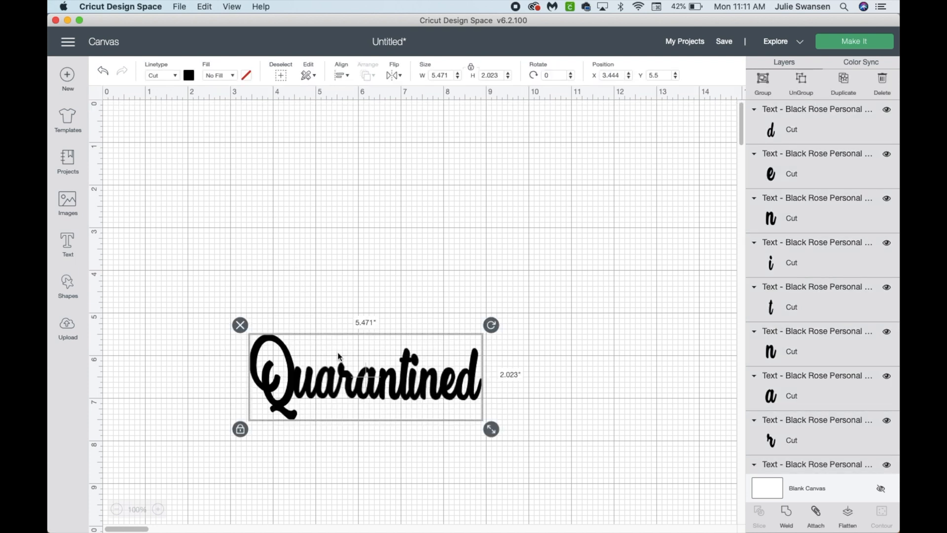
{"action": "left_click", "coordinate": [189, 76]}
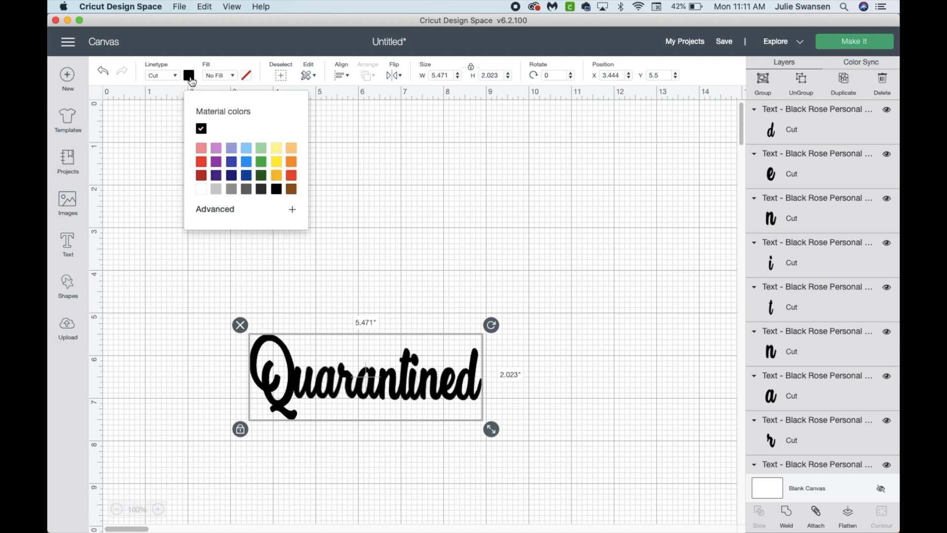
{"action": "left_click", "coordinate": [201, 149]}
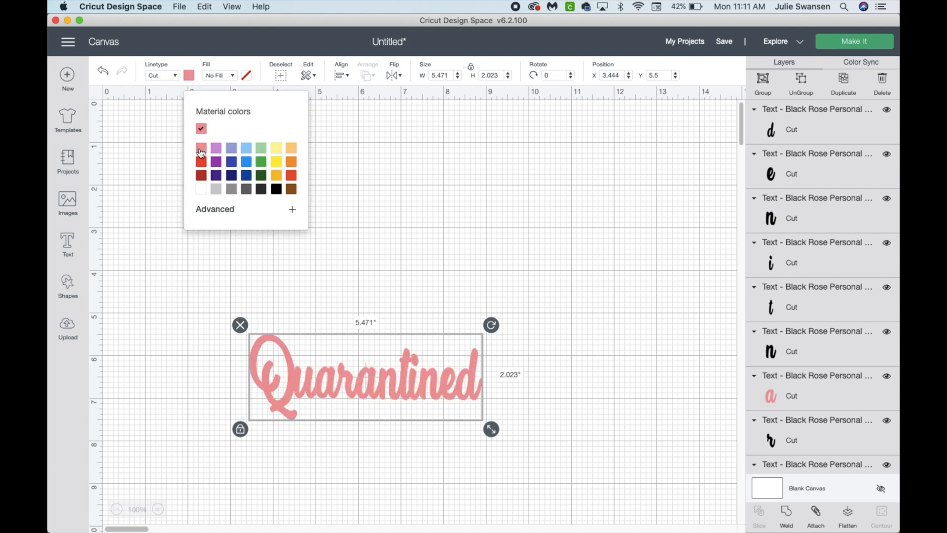
{"action": "left_click", "coordinate": [160, 145]}
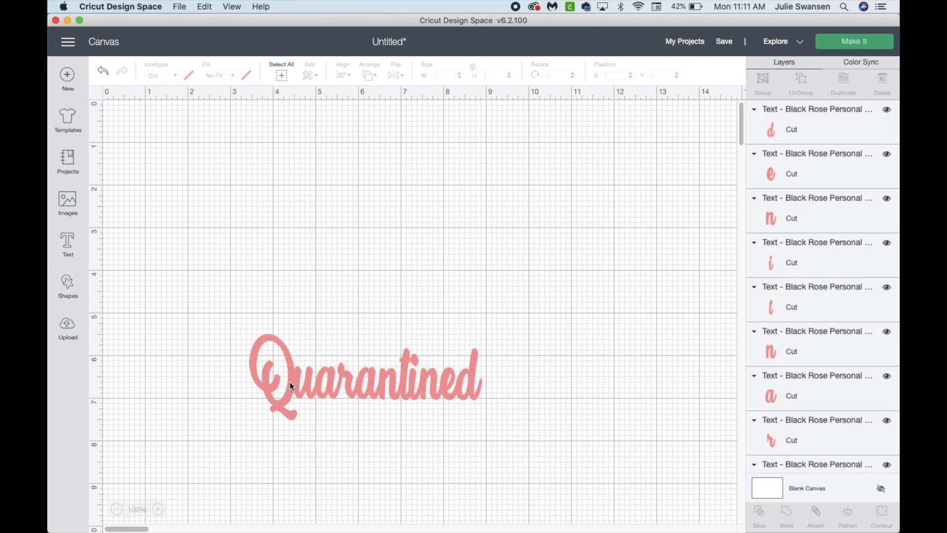
Step: Set the linetype of all the Quarantined letters to Cut
{"action": "left_click_drag", "start_coordinate": [230, 321], "coordinate": [518, 430]}
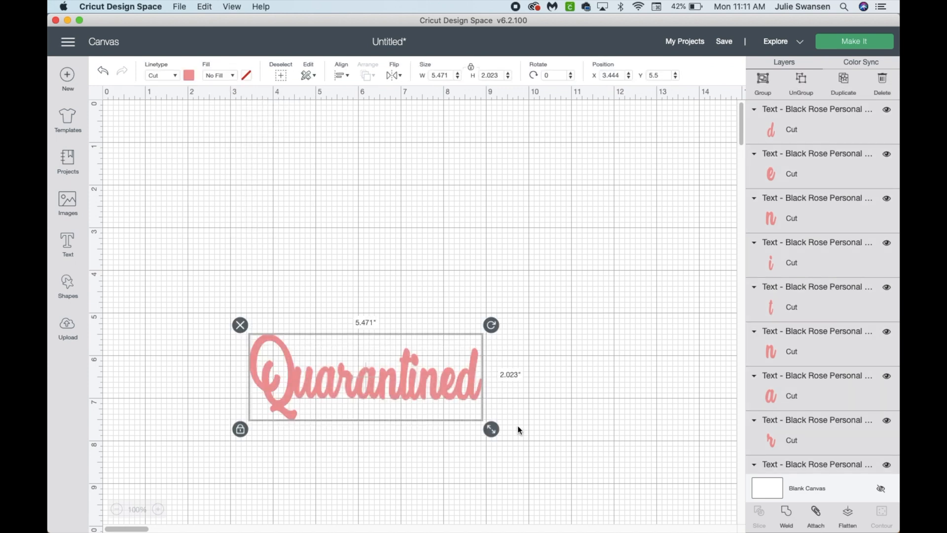
{"action": "left_click", "coordinate": [176, 74]}
{"action": "left_click", "coordinate": [164, 94]}
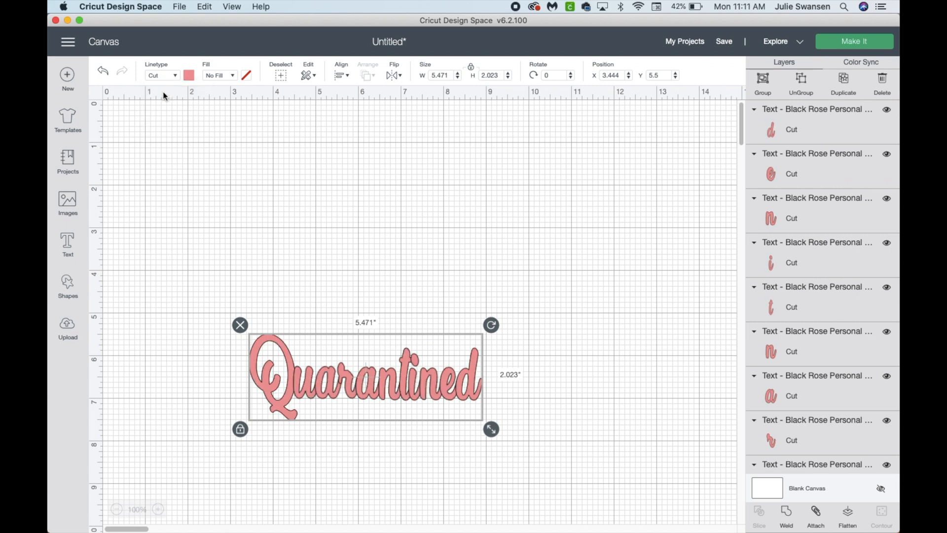
{"action": "left_click", "coordinate": [242, 286]}
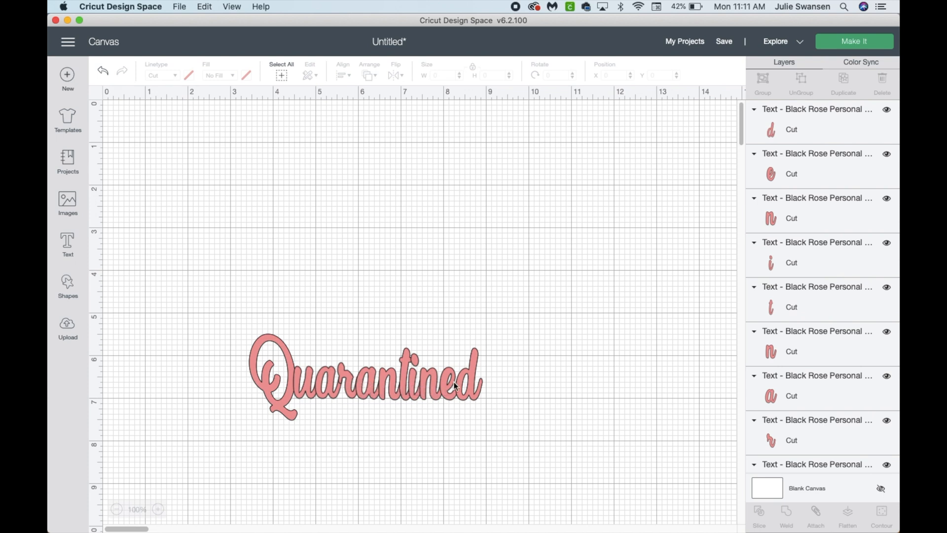
Step: Weld all the Quarantined letters into one continuous shape
{"action": "left_click_drag", "start_coordinate": [212, 315], "coordinate": [492, 429]}
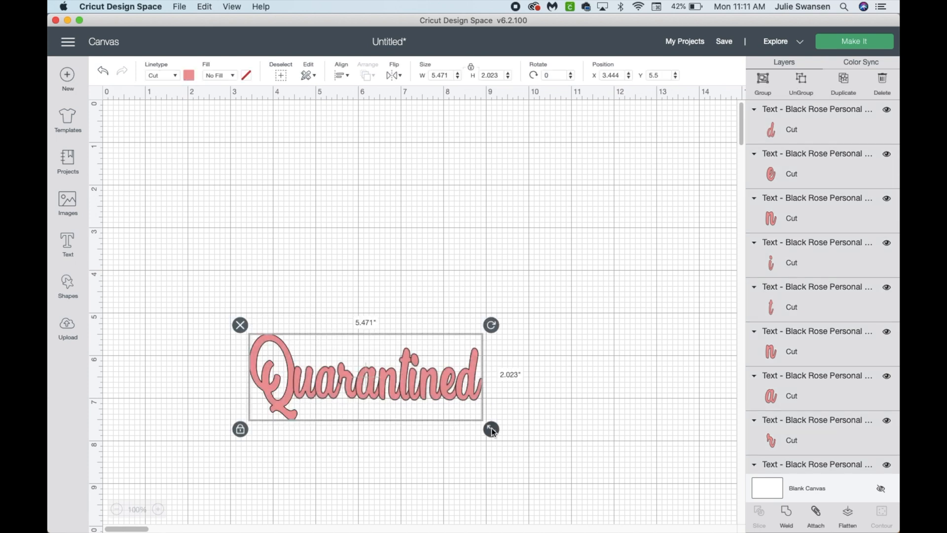
{"action": "left_click", "coordinate": [786, 511]}
{"action": "left_click_drag", "start_coordinate": [495, 325], "coordinate": [571, 431]}
{"action": "left_click", "coordinate": [569, 431]}
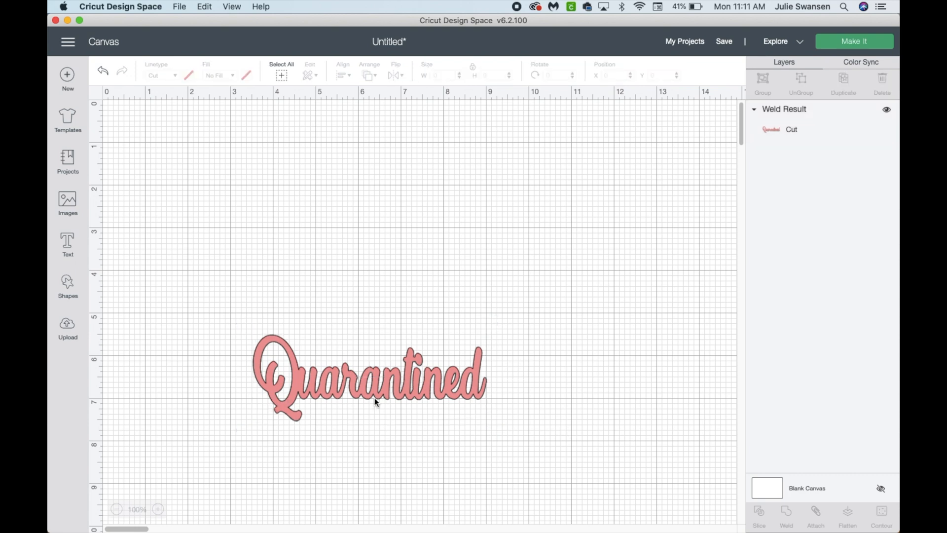
Step: Add a new text element reading "&" to the canvas
{"action": "left_click", "coordinate": [68, 244]}
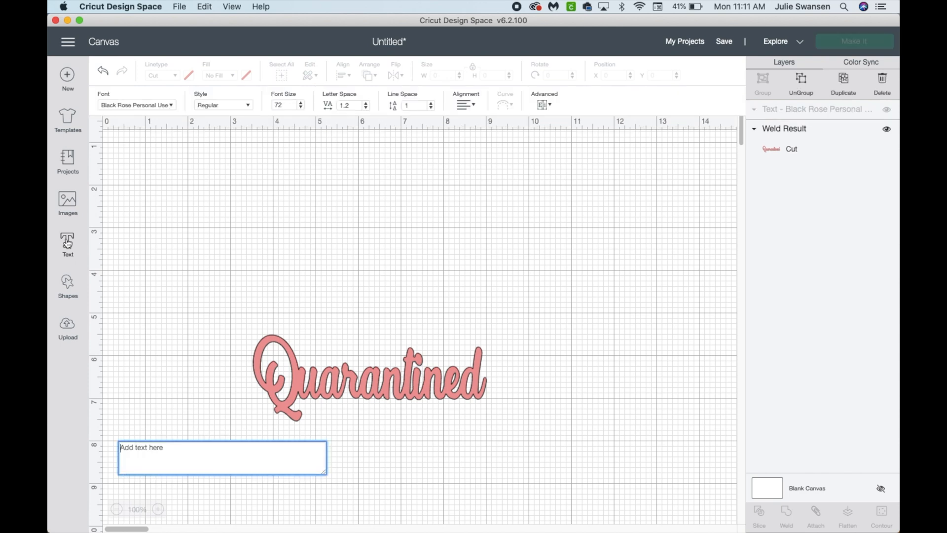
{"action": "type", "text": "&"}
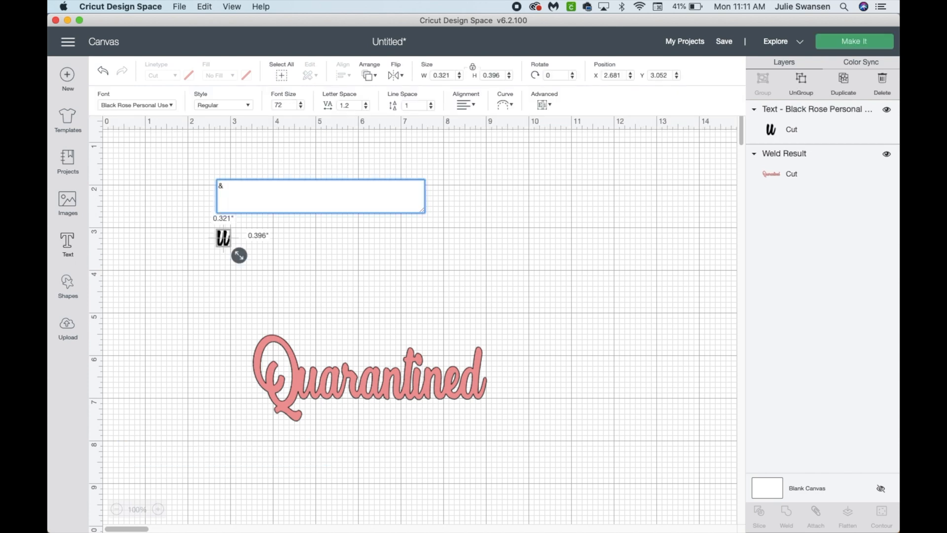
{"action": "left_click", "coordinate": [170, 241]}
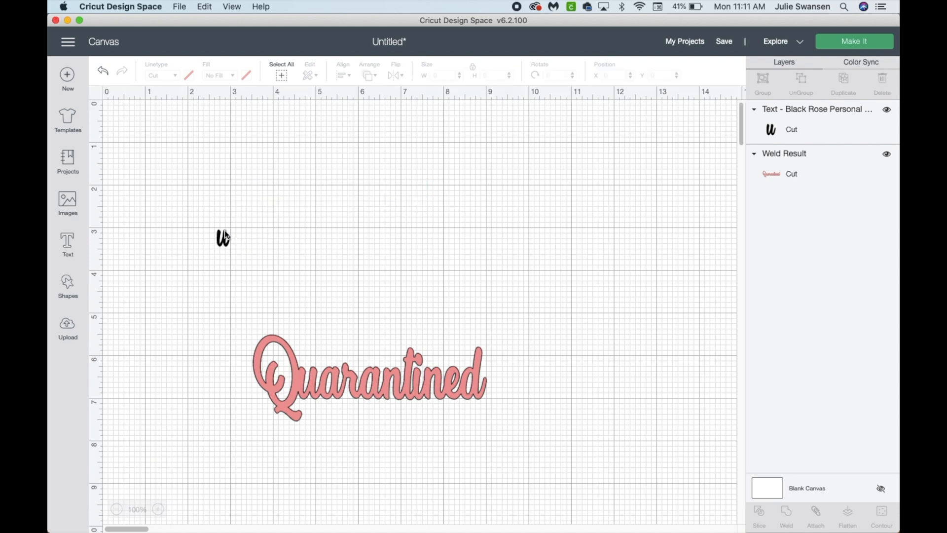
Step: Set the ampersand's font to Signatra DEMO and place it above the end of Quarantined, enlarged to about 1.15 inches wide
{"action": "left_click", "coordinate": [224, 239]}
{"action": "left_click", "coordinate": [170, 105]}
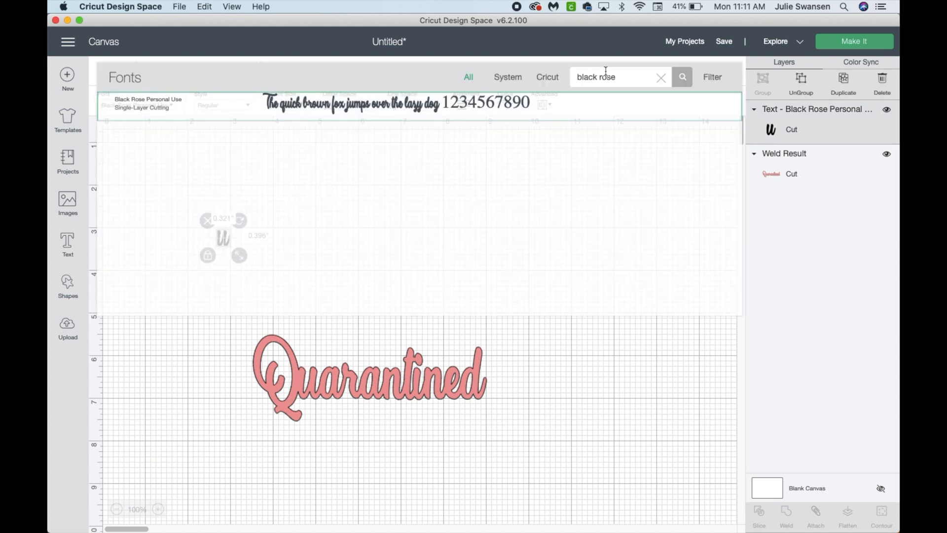
{"action": "left_click_drag", "start_coordinate": [621, 79], "coordinate": [573, 80]}
{"action": "type", "text": "signa"}
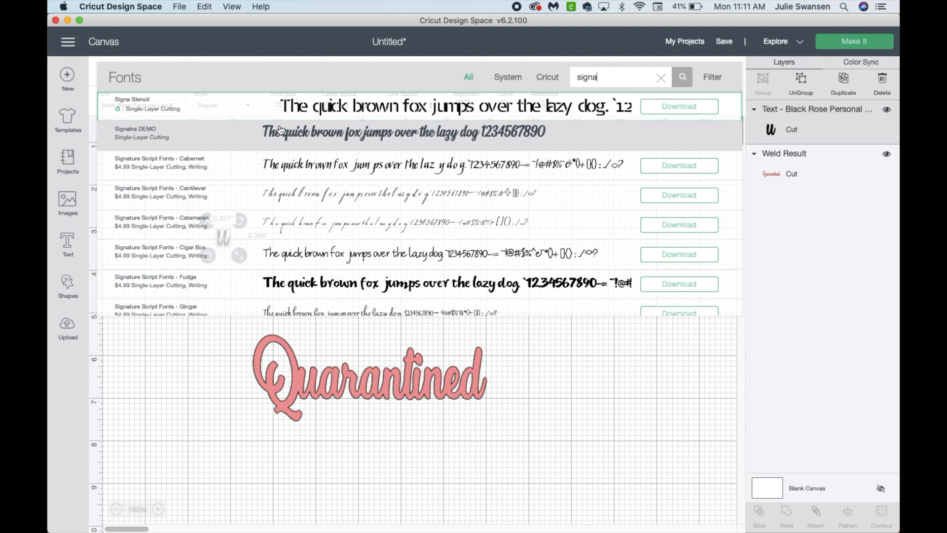
{"action": "left_click", "coordinate": [292, 135]}
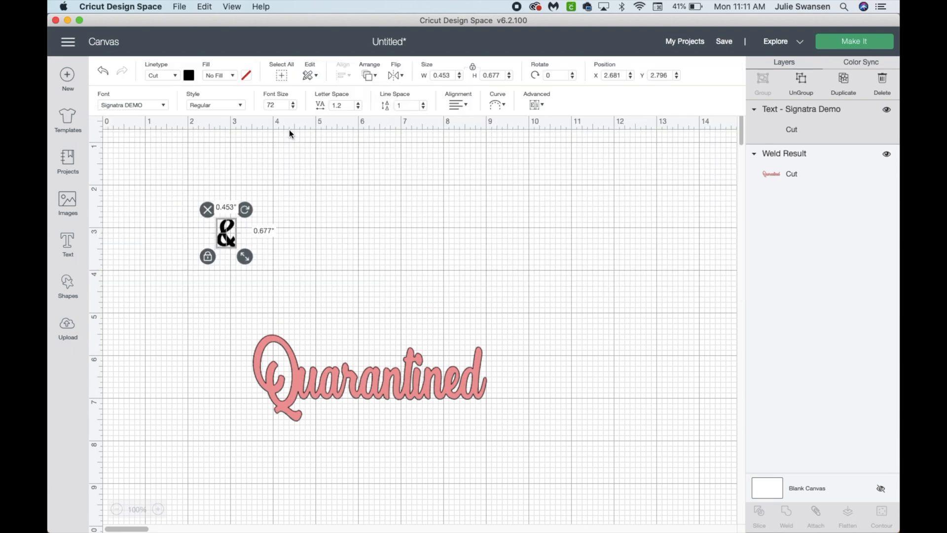
{"action": "left_click_drag", "start_coordinate": [227, 236], "coordinate": [441, 309]}
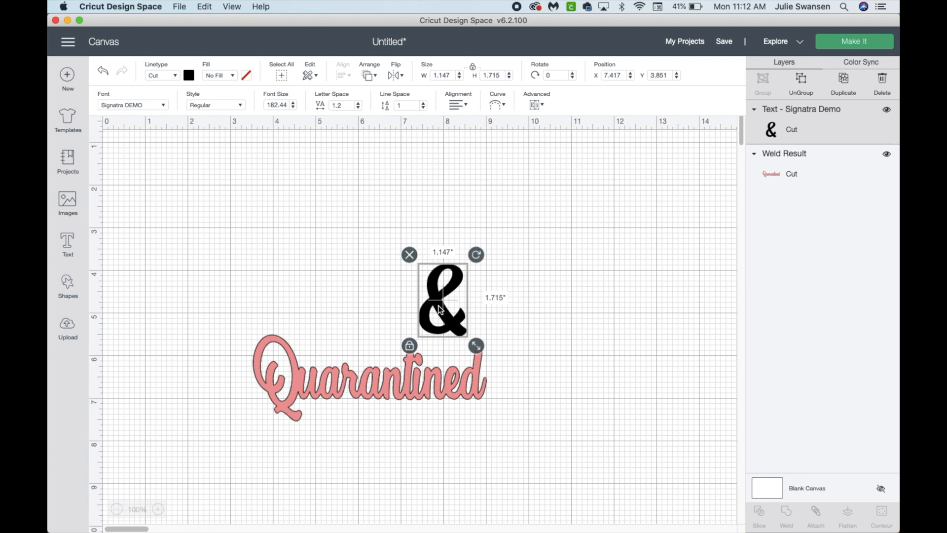
Step: Add a "30" text about 3.56 inches wide above Quarantined and tilt it about 8 degrees counterclockwise
{"action": "left_click", "coordinate": [68, 243]}
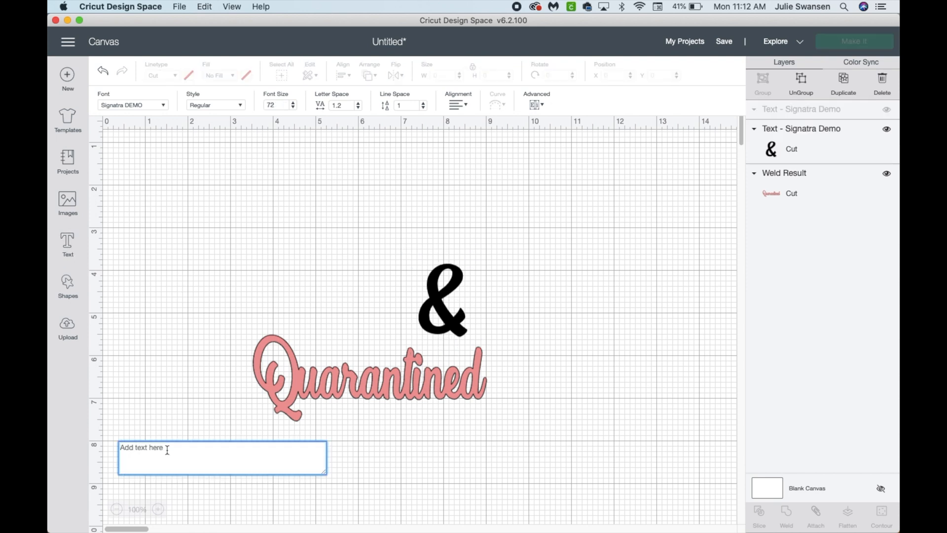
{"action": "type", "text": "30"}
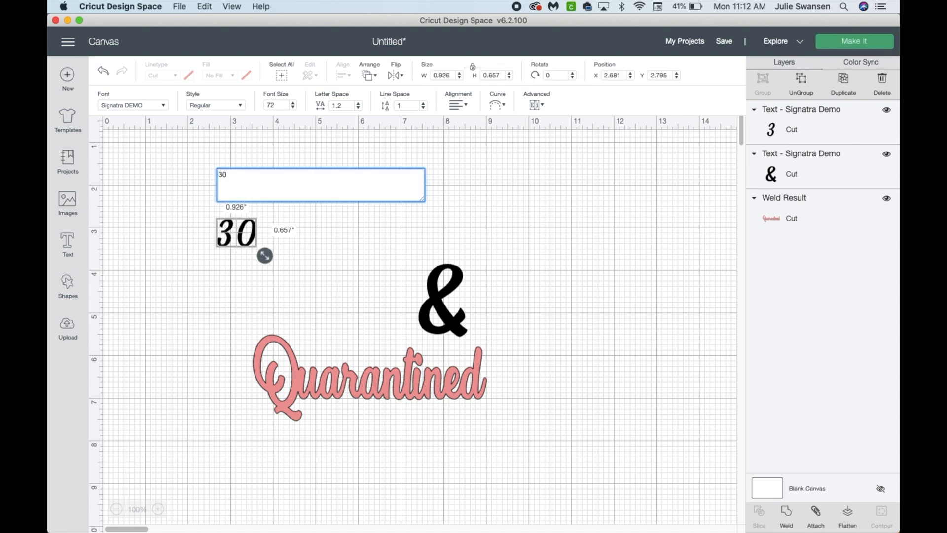
{"action": "left_click_drag", "start_coordinate": [265, 256], "coordinate": [380, 311]}
{"action": "left_click_drag", "start_coordinate": [312, 276], "coordinate": [373, 268]}
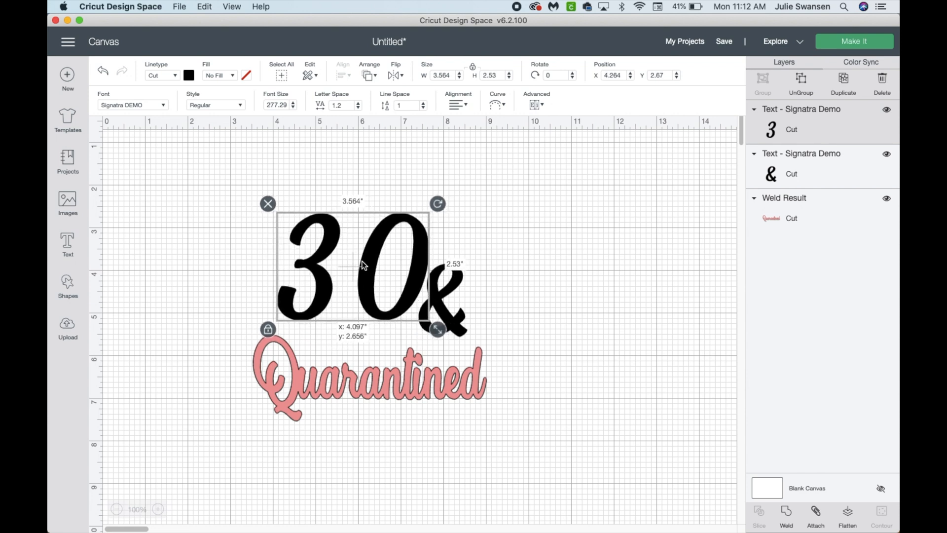
{"action": "left_click_drag", "start_coordinate": [435, 200], "coordinate": [421, 195]}
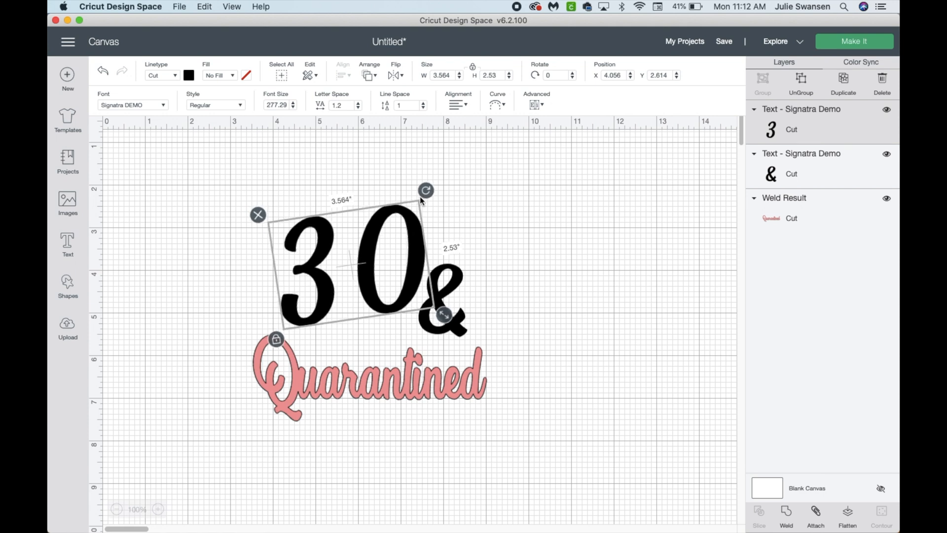
Step: Ungroup the 30 and close the gap between the 3 and the 0 so the digits overlap
{"action": "left_click", "coordinate": [802, 80]}
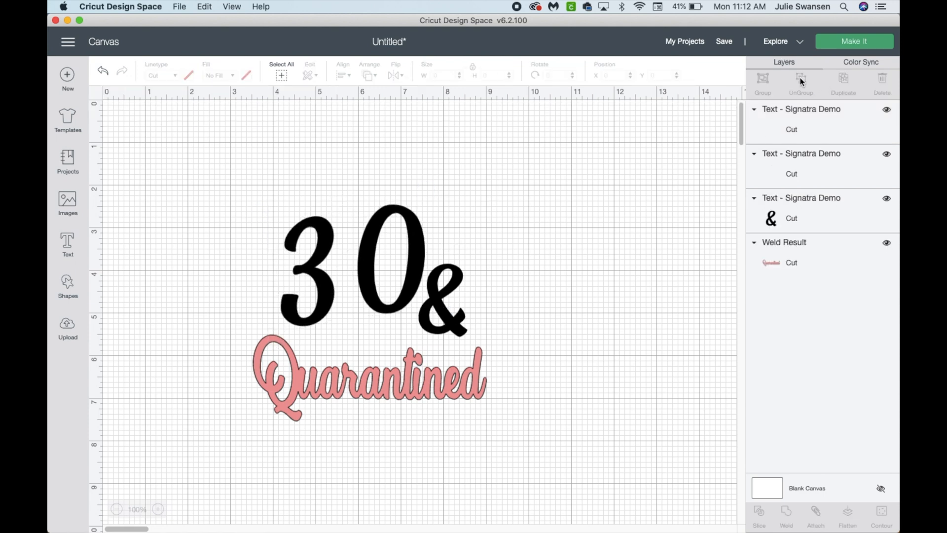
{"action": "left_click", "coordinate": [406, 256]}
{"action": "left_click", "coordinate": [313, 279]}
{"action": "left_click_drag", "start_coordinate": [313, 278], "coordinate": [339, 268]}
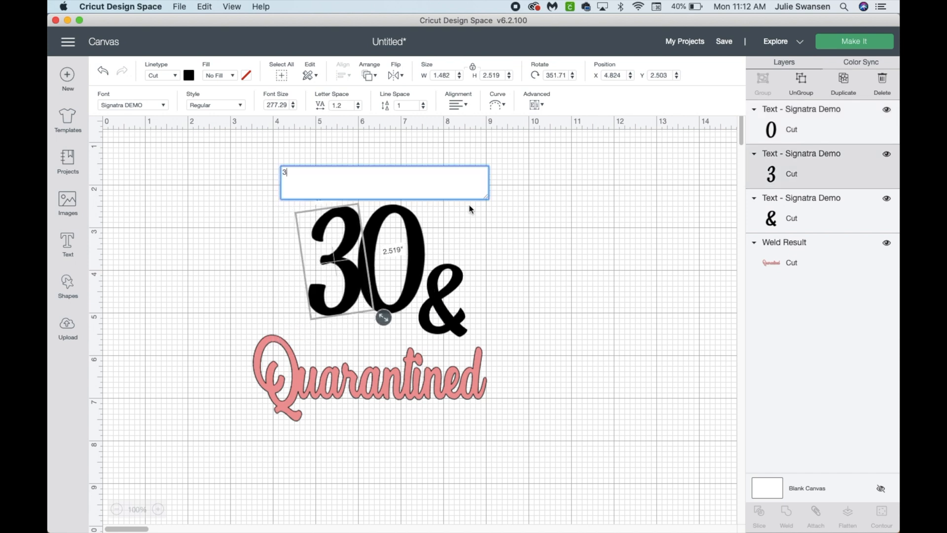
{"action": "left_click", "coordinate": [469, 205]}
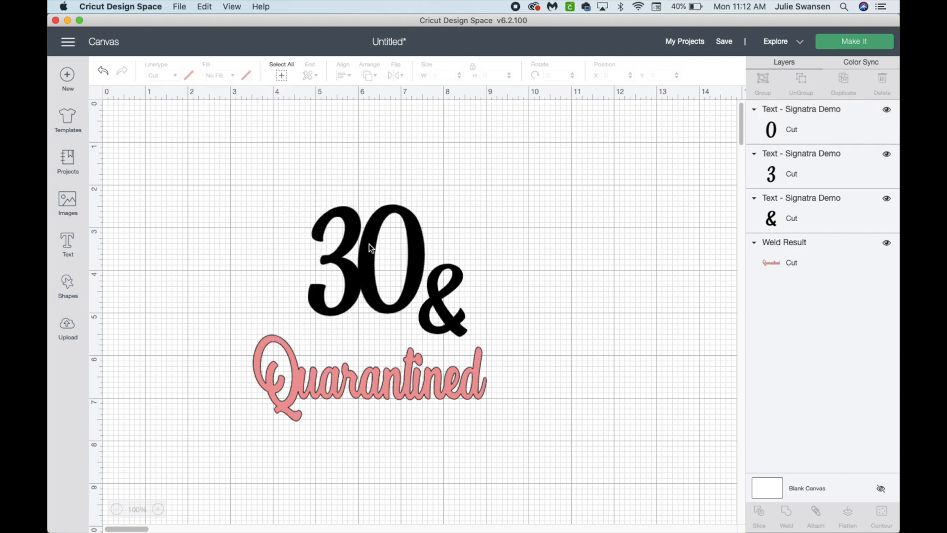
{"action": "left_click", "coordinate": [369, 244]}
{"action": "left_click_drag", "start_coordinate": [432, 324], "coordinate": [428, 324]}
{"action": "left_click", "coordinate": [516, 264]}
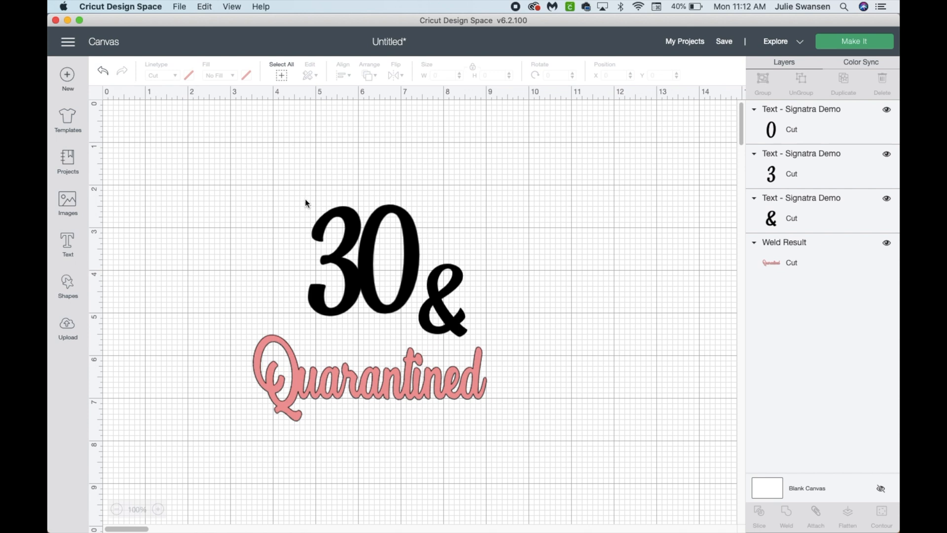
Step: Move both digits of the 30 down onto the top of Quarantined and enlarge them slightly
{"action": "left_click_drag", "start_coordinate": [295, 193], "coordinate": [423, 294]}
{"action": "left_click_drag", "start_coordinate": [363, 274], "coordinate": [339, 309]}
{"action": "left_click_drag", "start_coordinate": [404, 359], "coordinate": [416, 365]}
{"action": "left_click_drag", "start_coordinate": [393, 336], "coordinate": [398, 336]}
{"action": "left_click_drag", "start_coordinate": [422, 373], "coordinate": [433, 373]}
{"action": "left_click", "coordinate": [579, 383]}
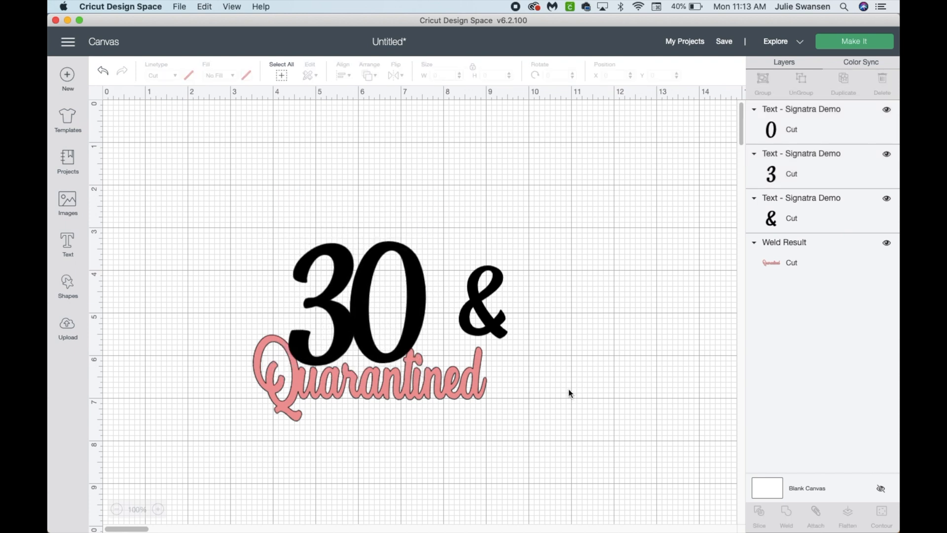
Step: Fine-tune the size and position of the 0 and the 3 so both overlap each other and the Quarantined letters
{"action": "left_click", "coordinate": [409, 332]}
{"action": "left_click_drag", "start_coordinate": [435, 372], "coordinate": [432, 373]}
{"action": "left_click_drag", "start_coordinate": [400, 328], "coordinate": [358, 377]}
{"action": "left_click", "coordinate": [526, 409]}
{"action": "left_click", "coordinate": [337, 342]}
{"action": "left_click_drag", "start_coordinate": [342, 345], "coordinate": [346, 348]}
{"action": "left_click", "coordinate": [290, 362]}
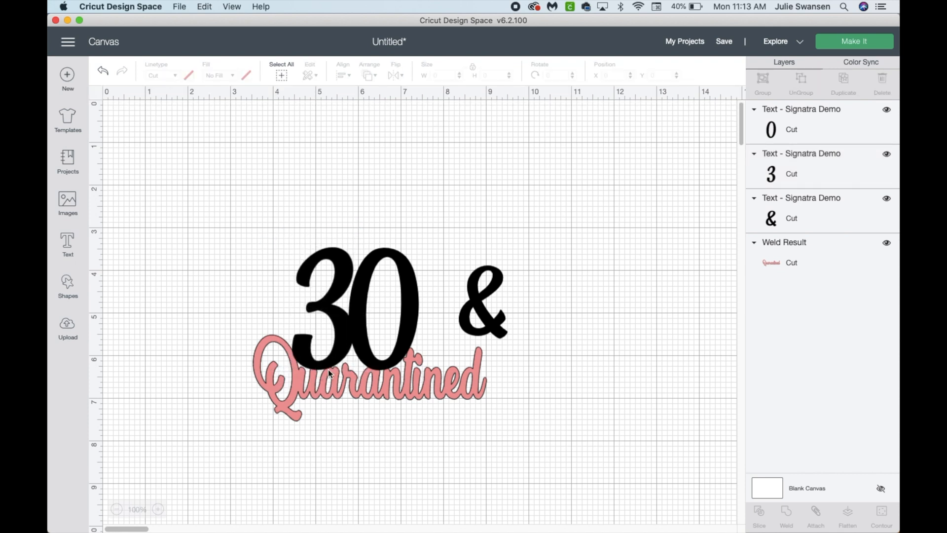
Step: Enlarge the ampersand to about 1.45 inches wide, tilted about 6 degrees counterclockwise, touching both the 0 and Quarantined
{"action": "left_click", "coordinate": [471, 303]}
{"action": "left_click_drag", "start_coordinate": [471, 303], "coordinate": [428, 308]}
{"action": "left_click_drag", "start_coordinate": [473, 259], "coordinate": [469, 260]}
{"action": "left_click_drag", "start_coordinate": [441, 314], "coordinate": [438, 321]}
{"action": "left_click_drag", "start_coordinate": [474, 354], "coordinate": [484, 354]}
{"action": "left_click_drag", "start_coordinate": [460, 336], "coordinate": [460, 332]}
{"action": "left_click_drag", "start_coordinate": [477, 261], "coordinate": [479, 257]}
{"action": "left_click_drag", "start_coordinate": [460, 331], "coordinate": [457, 330]}
{"action": "left_click_drag", "start_coordinate": [483, 361], "coordinate": [486, 365]}
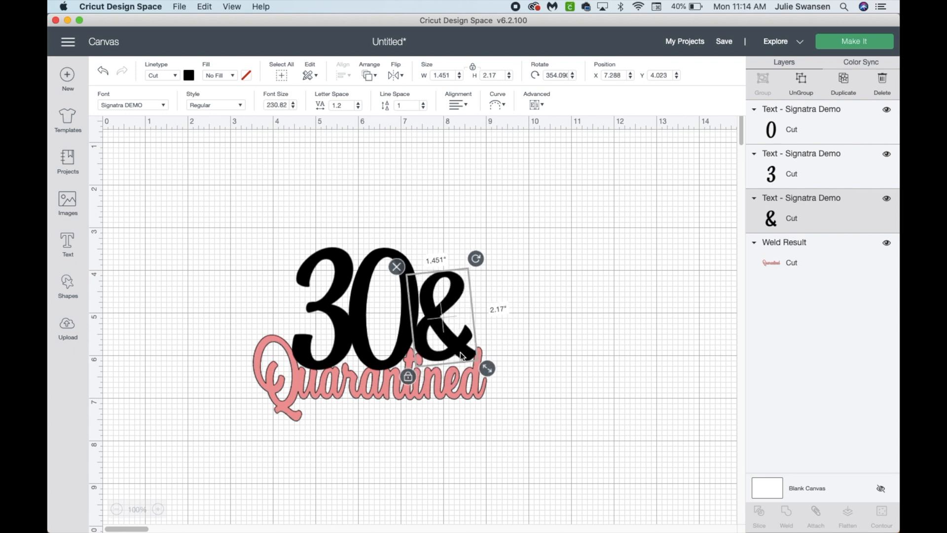
{"action": "left_click", "coordinate": [475, 354]}
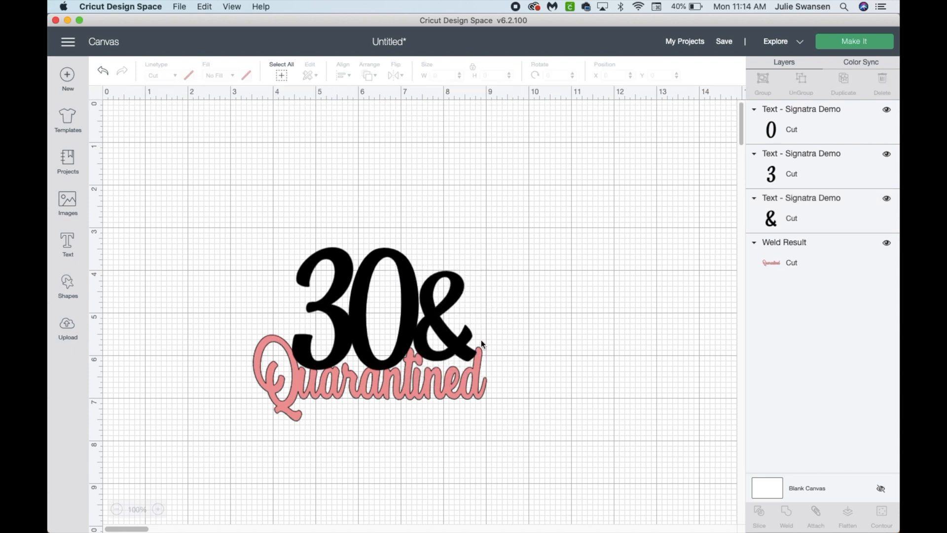
Step: Nudge the 0 and the ampersand slightly up and left and adjust the ampersand's size
{"action": "left_click_drag", "start_coordinate": [403, 298], "coordinate": [401, 294]}
{"action": "left_click_drag", "start_coordinate": [434, 322], "coordinate": [432, 320]}
{"action": "left_click_drag", "start_coordinate": [492, 365], "coordinate": [484, 365]}
{"action": "left_click", "coordinate": [233, 228]}
Step: Give the 3, the 0 and the ampersand the same salmon pink material color as Quarantined, with linetype Cut
{"action": "left_click_drag", "start_coordinate": [224, 226], "coordinate": [481, 306]}
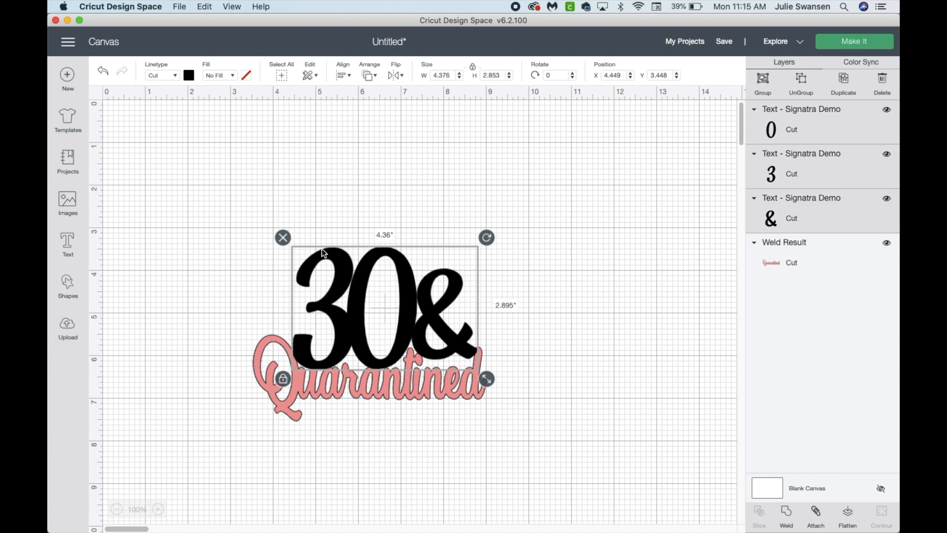
{"action": "left_click", "coordinate": [189, 75]}
{"action": "left_click", "coordinate": [200, 129]}
{"action": "left_click", "coordinate": [163, 76]}
{"action": "left_click", "coordinate": [159, 93]}
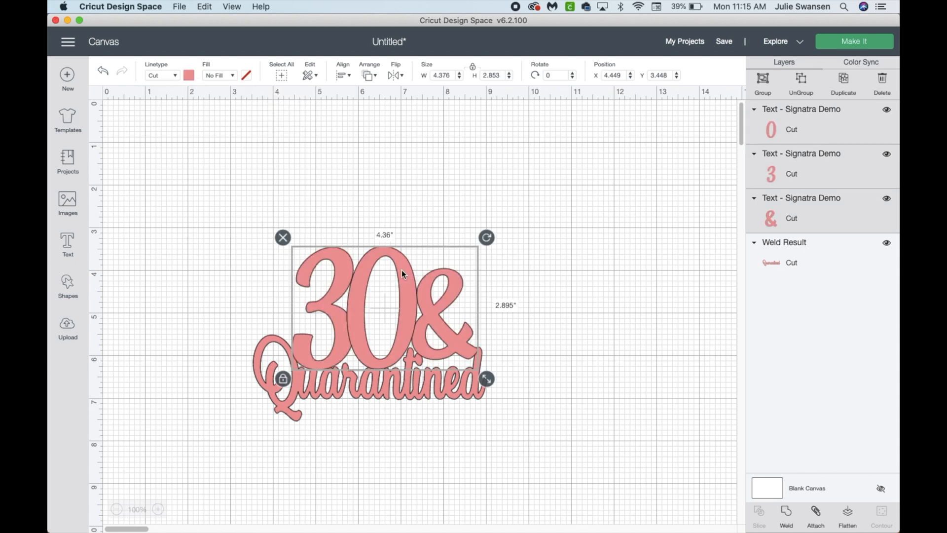
{"action": "left_click", "coordinate": [200, 353]}
Step: Nudge the 3 so it overlaps the 0 and the Quarantined letters more securely
{"action": "left_click", "coordinate": [323, 288]}
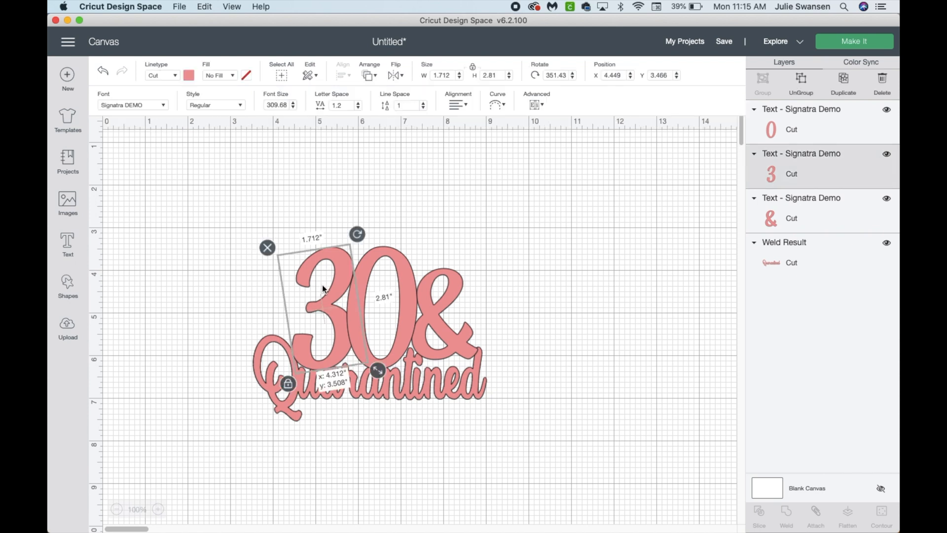
{"action": "left_click_drag", "start_coordinate": [323, 289], "coordinate": [324, 289]}
{"action": "left_click", "coordinate": [215, 345]}
{"action": "left_click_drag", "start_coordinate": [339, 342], "coordinate": [339, 341]}
{"action": "left_click", "coordinate": [233, 357]}
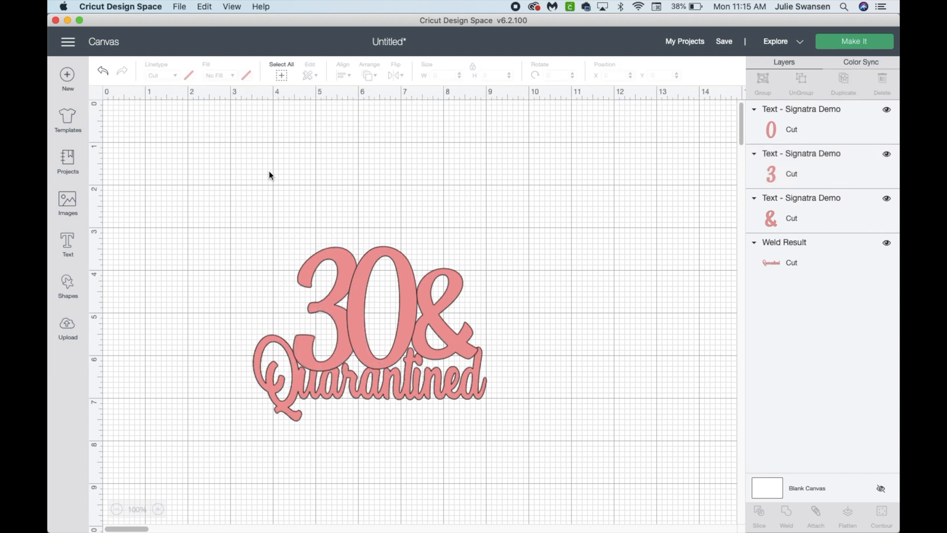
Step: Weld the 3, the 0, the ampersand and Quarantined into a single shape
{"action": "left_click_drag", "start_coordinate": [220, 236], "coordinate": [457, 337]}
{"action": "left_click", "coordinate": [787, 513]}
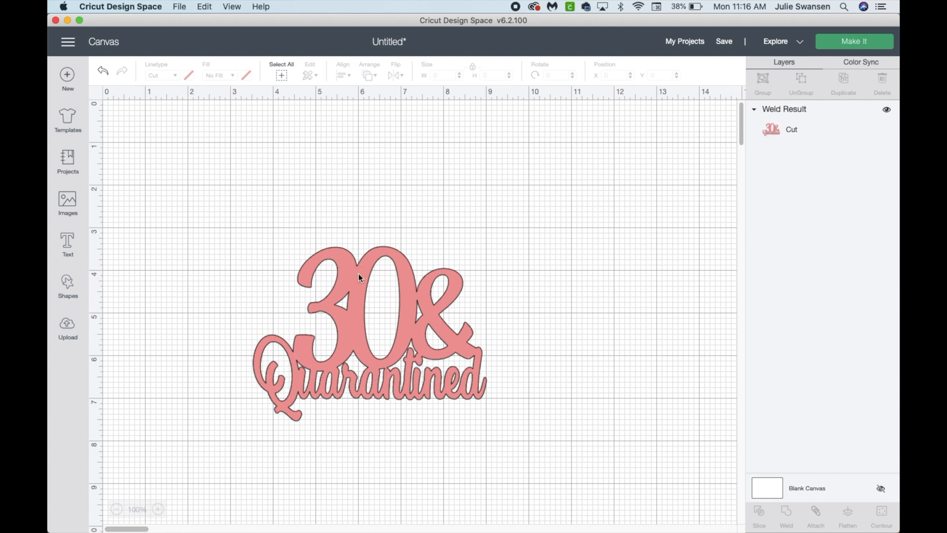
Step: Set the welded design's width to 6.5 inches and move it slightly up and right on the canvas
{"action": "left_click", "coordinate": [347, 336]}
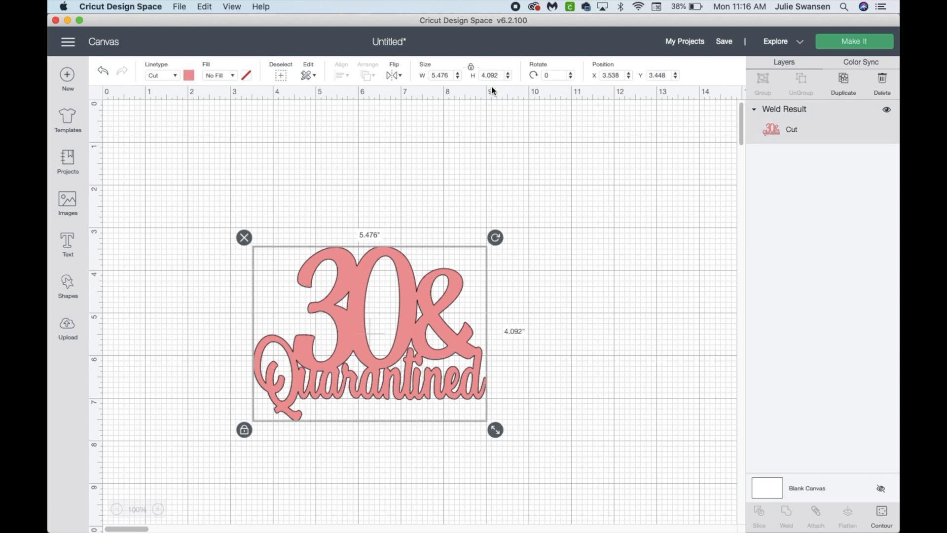
{"action": "left_click_drag", "start_coordinate": [450, 75], "coordinate": [431, 74]}
{"action": "type", "text": "6.5"}
{"action": "key", "text": "Return"}
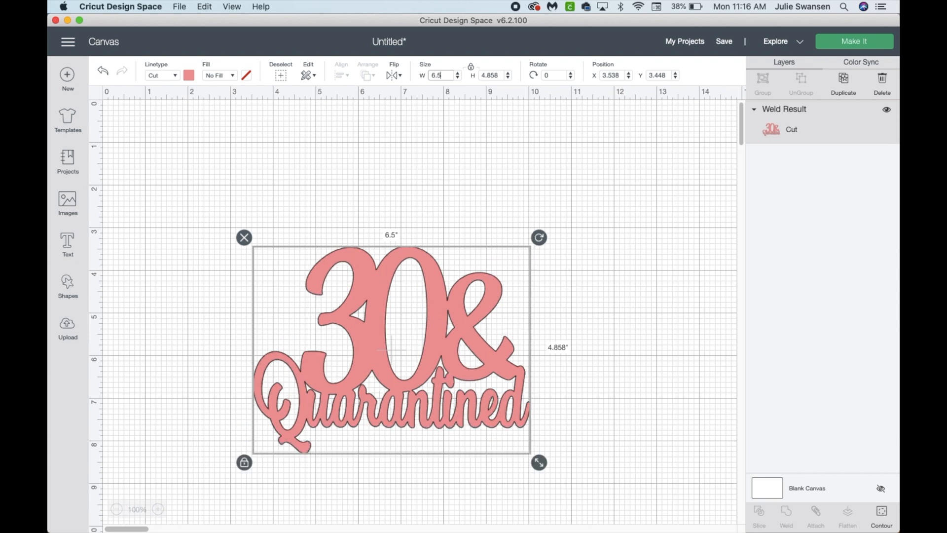
{"action": "left_click_drag", "start_coordinate": [433, 305], "coordinate": [450, 275]}
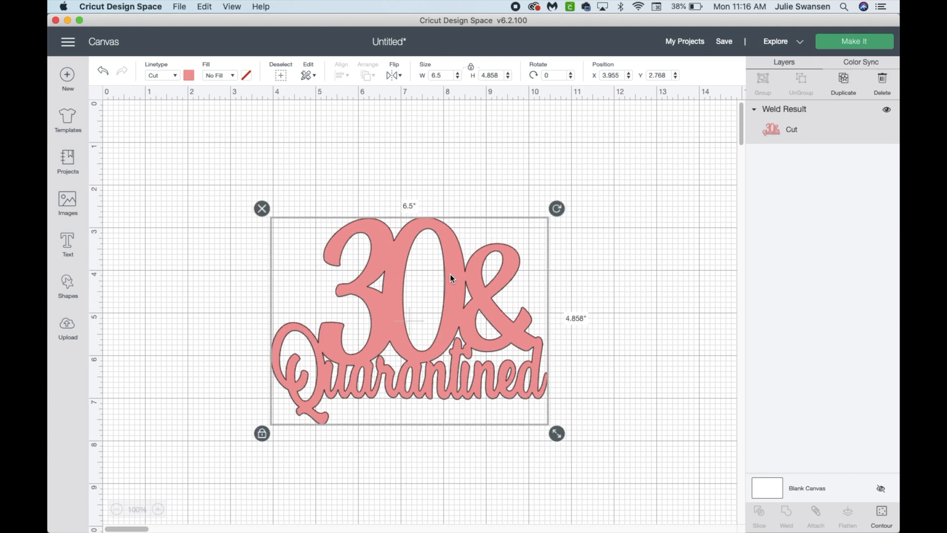